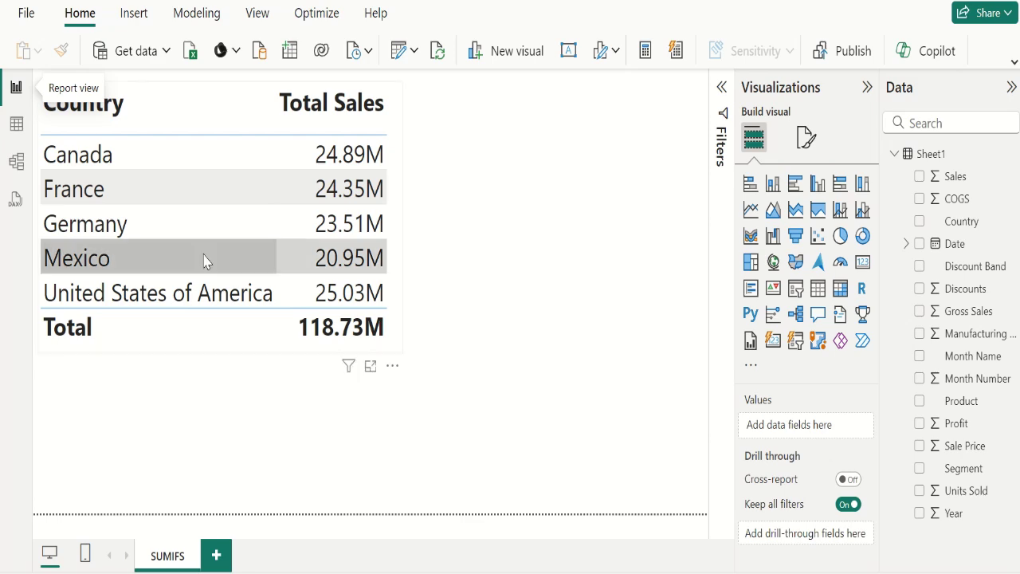
# Switch to Table view to show the Sheet1 rows with Segment, Country, Product and Sales columns
pyautogui.click(17, 125)
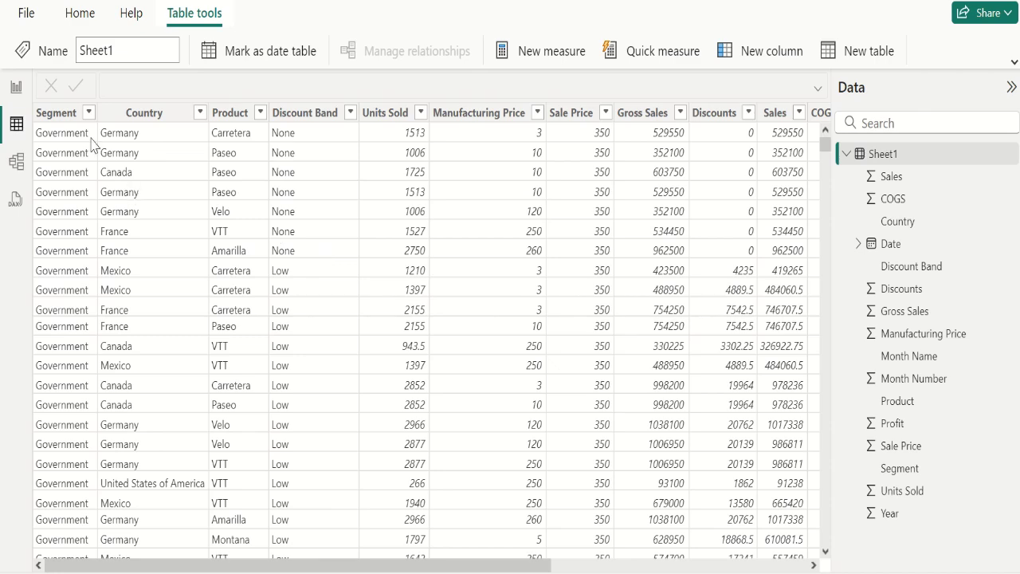
pyautogui.click(18, 87)
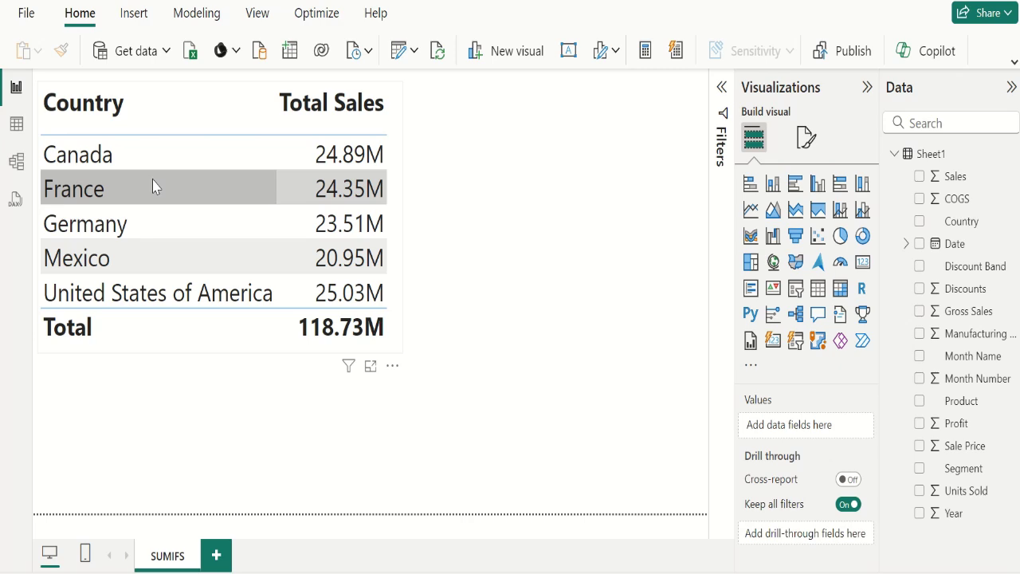
pyautogui.click(17, 124)
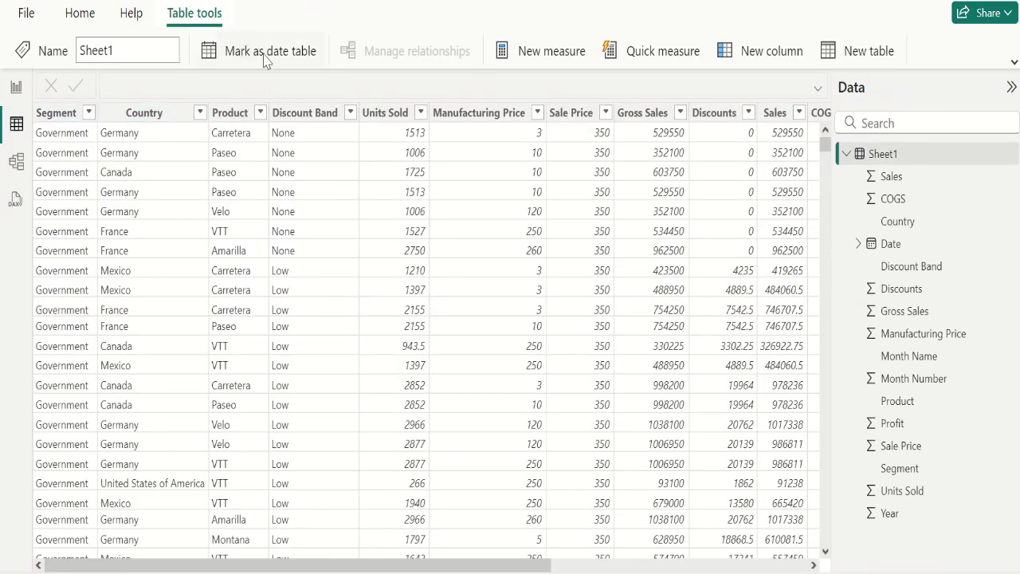
# Start a new measure, enlarge the formula text, and name it 'Canada & France Sales'
pyautogui.click(547, 52)
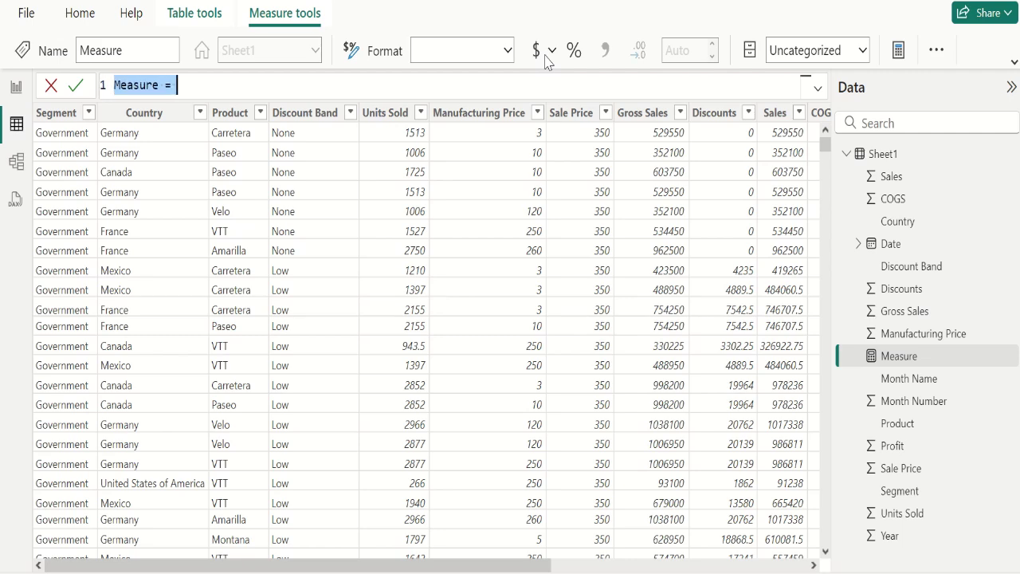
pyautogui.hotkey('ctrl', '+')
pyautogui.hotkey('ctrl', '+')
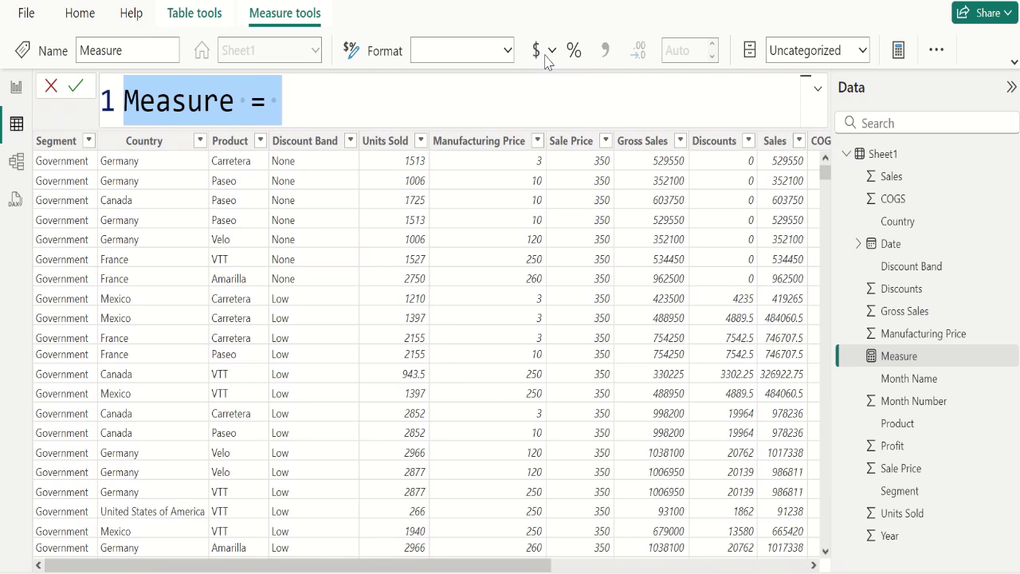
pyautogui.doubleClick(185, 97)
pyautogui.write('Canda')
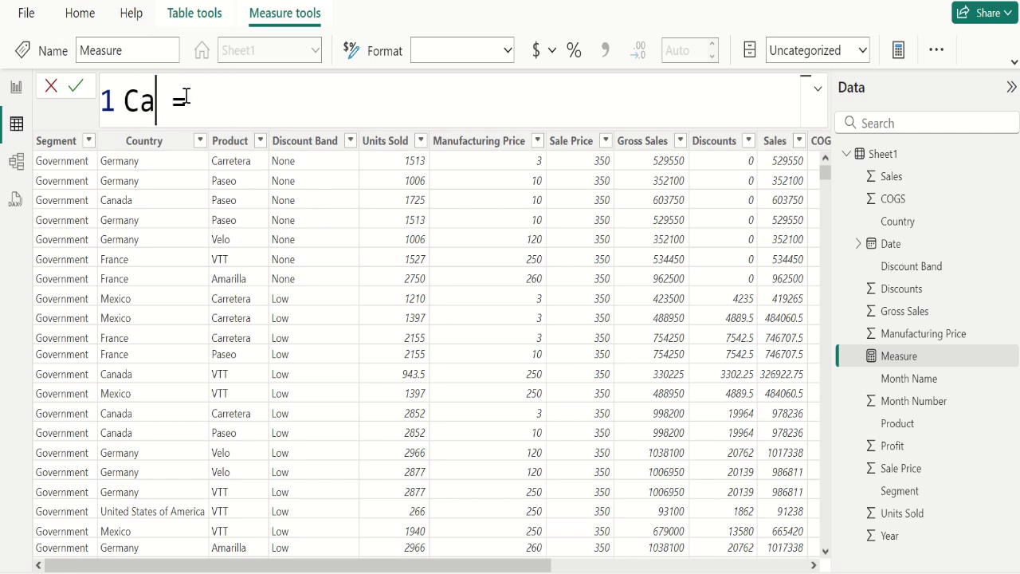
pyautogui.press('BackSpace')
pyautogui.press('BackSpace')
pyautogui.write('an')
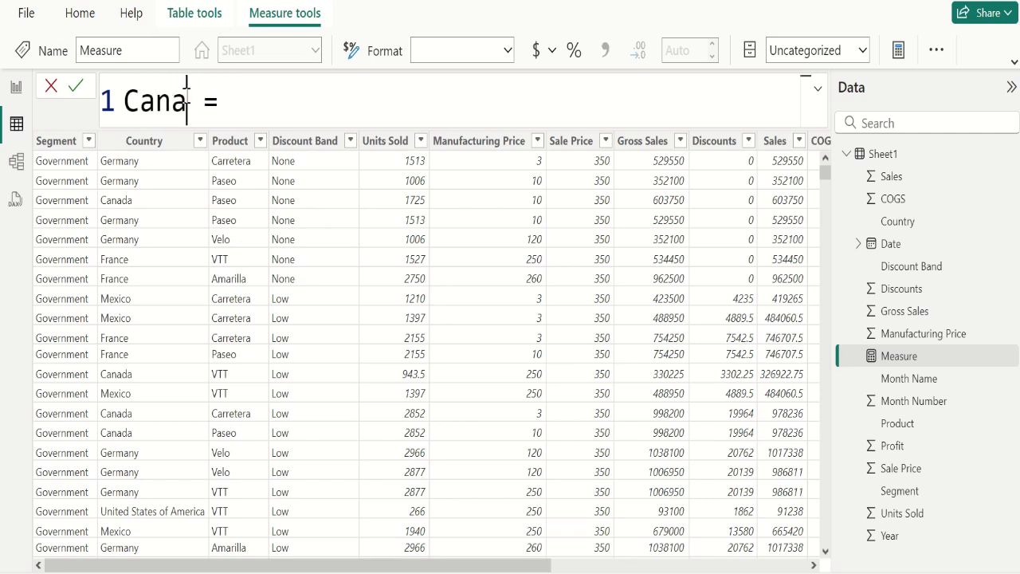
pyautogui.write('da & Fra')
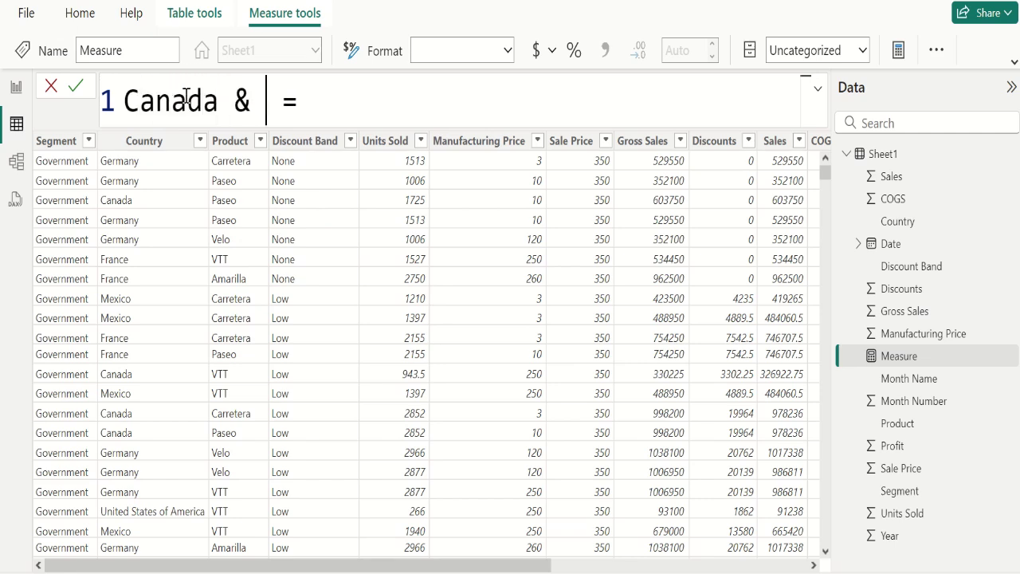
pyautogui.write('nce Sales')
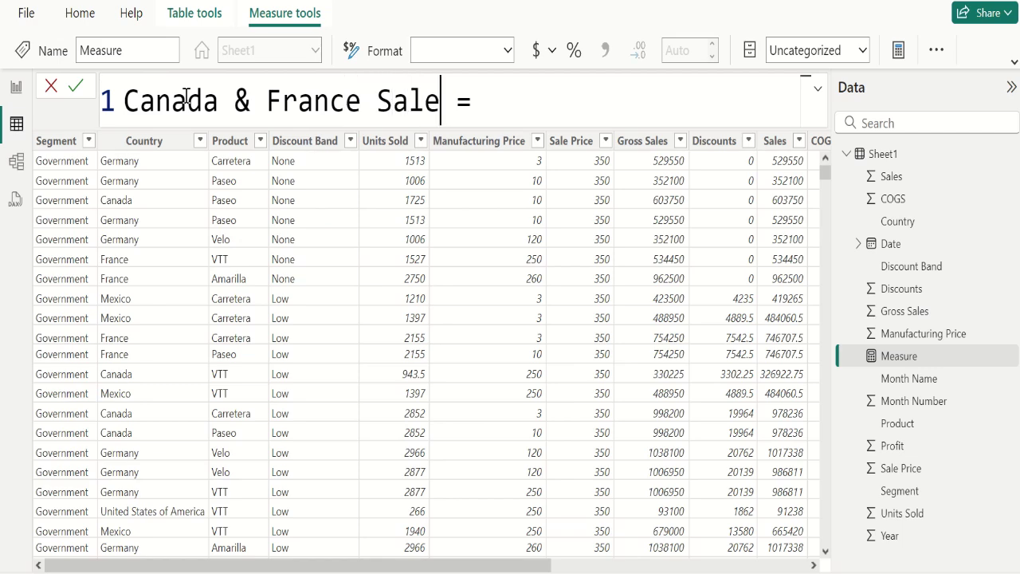
pyautogui.press('End')
# Write CALCULATE(SUM(Sheet1[ Sales]), on line 2 and open a third line for the filter
pyautogui.hotkey('shift', 'Return')
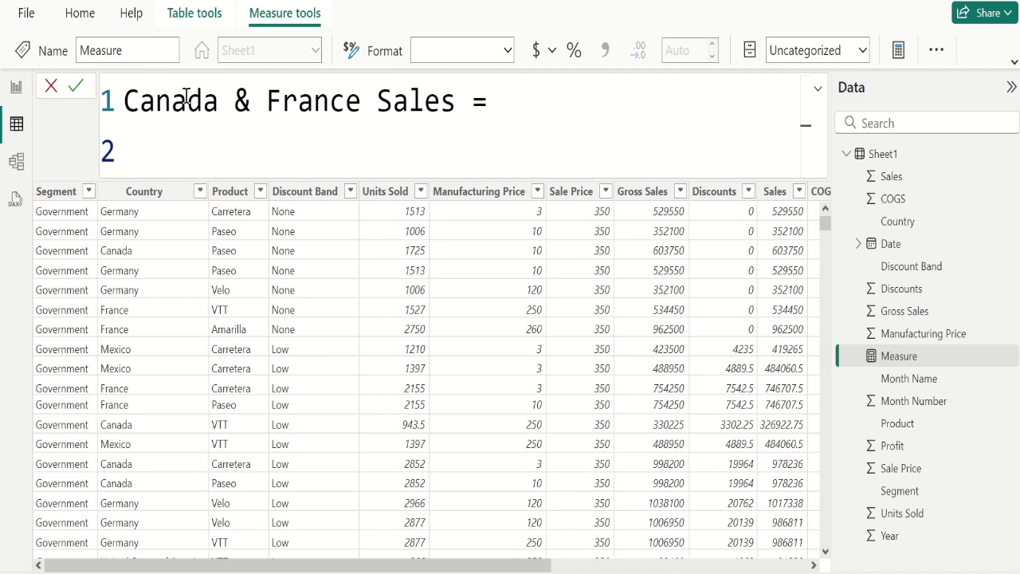
pyautogui.write('cal')
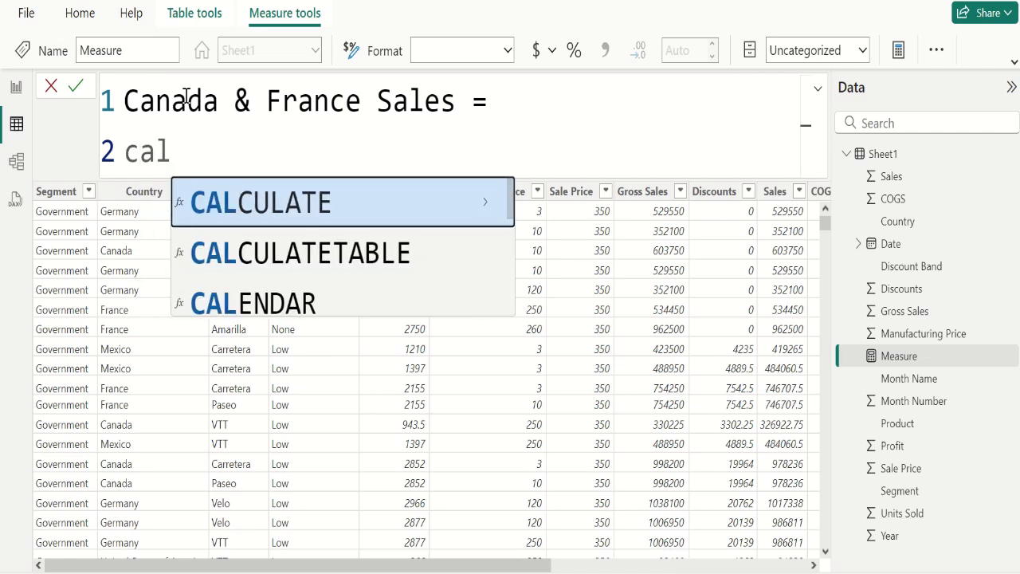
pyautogui.press('Tab')
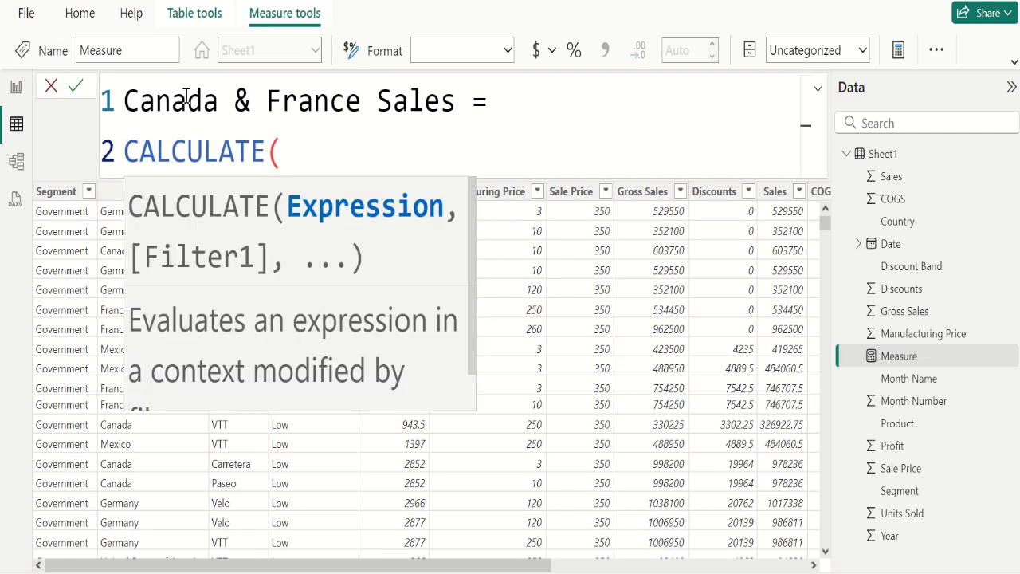
pyautogui.write('sum')
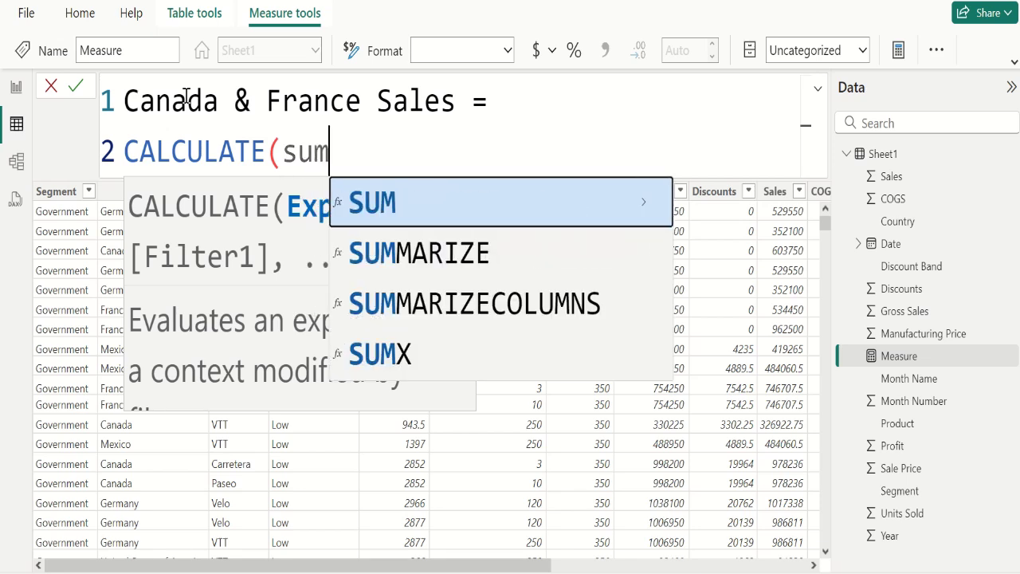
pyautogui.press('Tab')
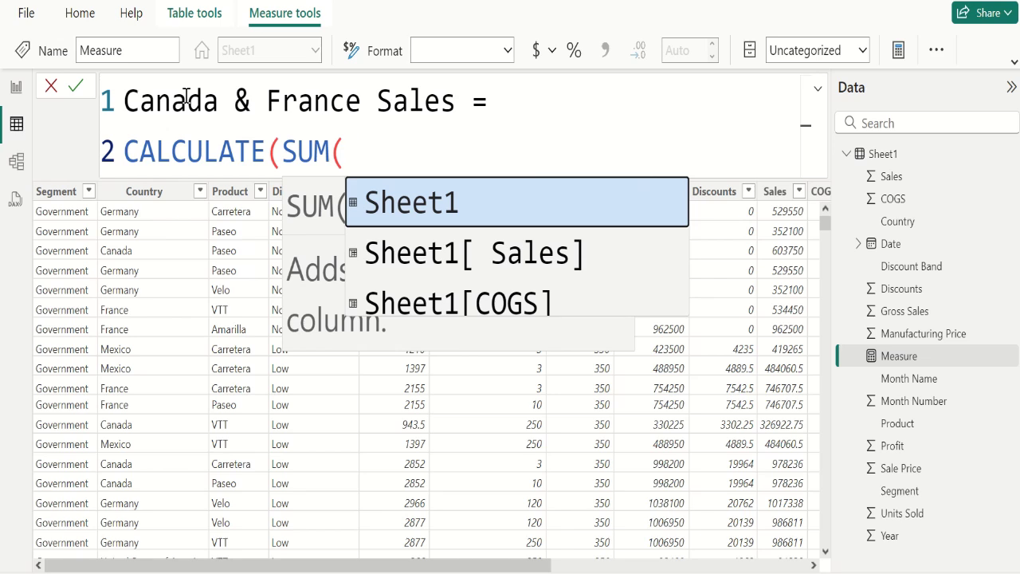
pyautogui.press('Down')
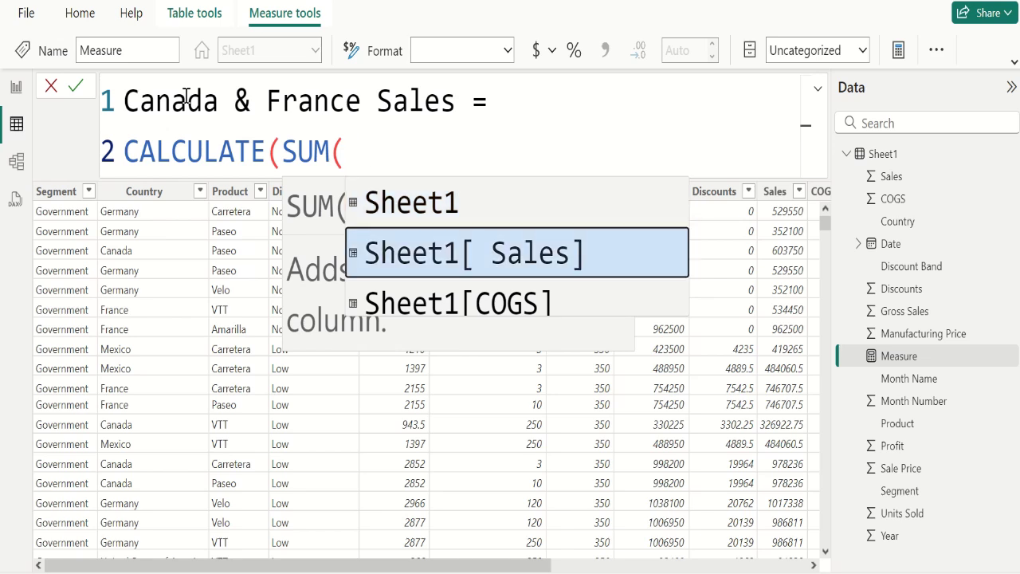
pyautogui.press('Tab')
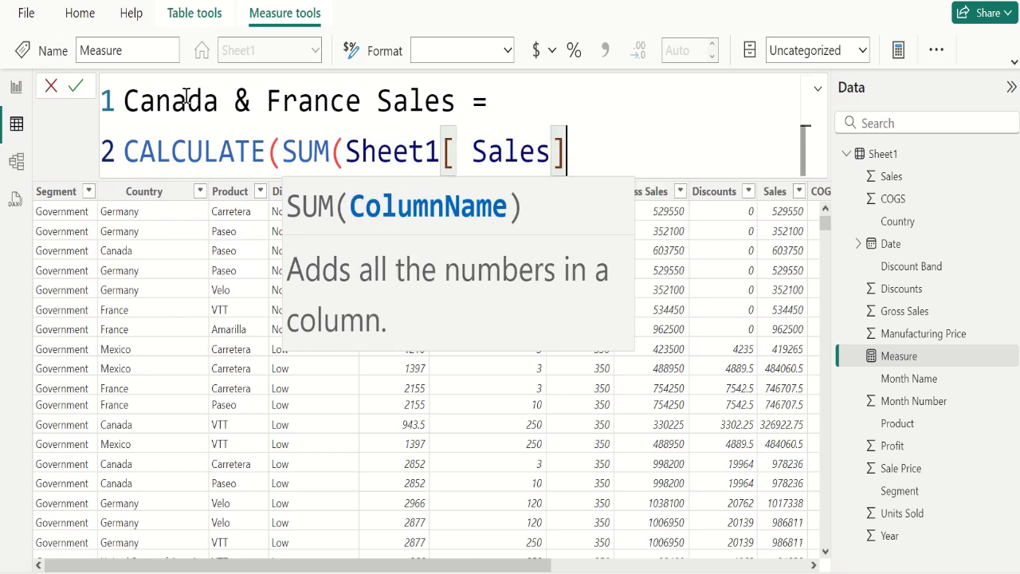
pyautogui.write(')')
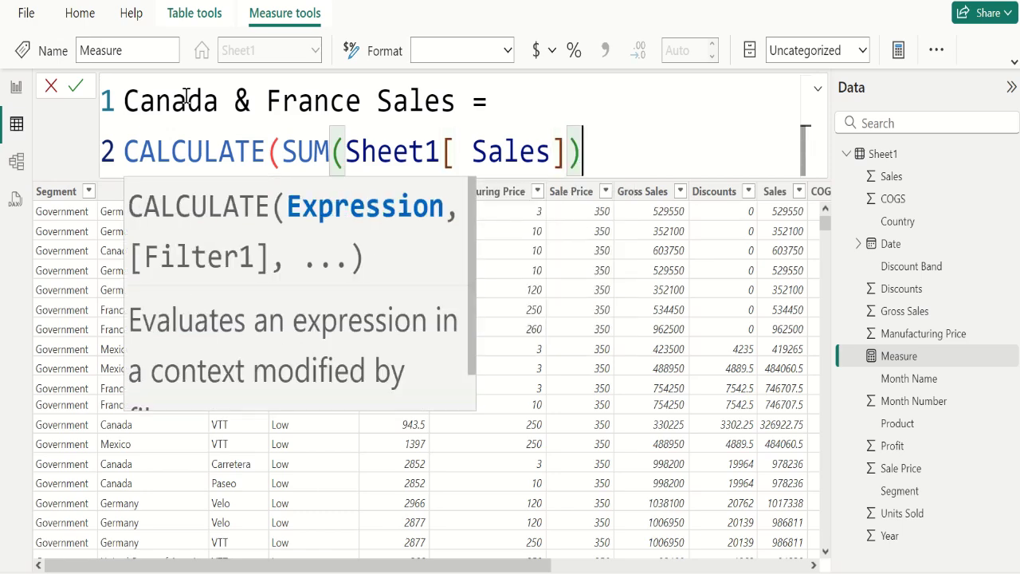
pyautogui.write(',')
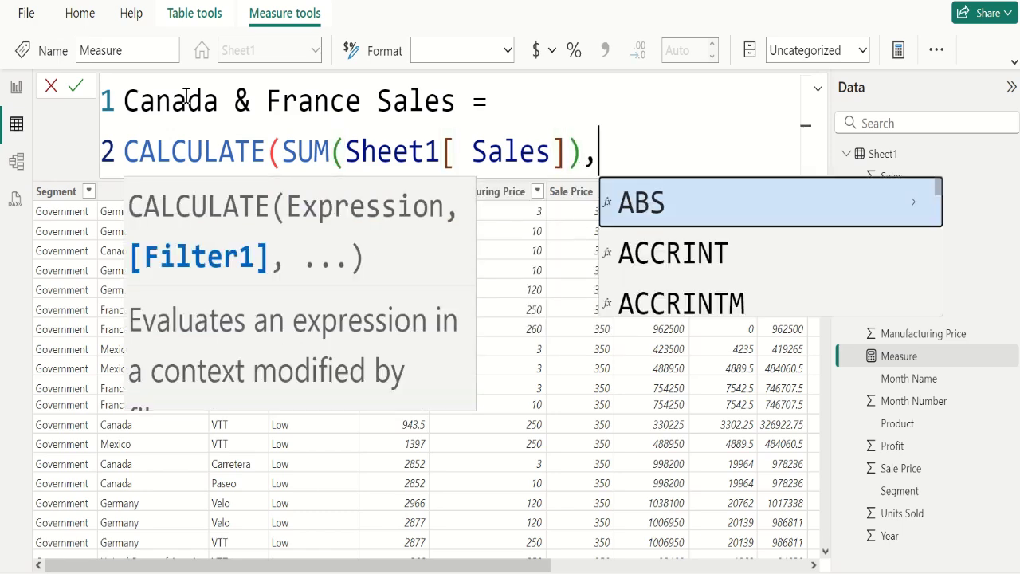
pyautogui.hotkey('shift', 'Return')
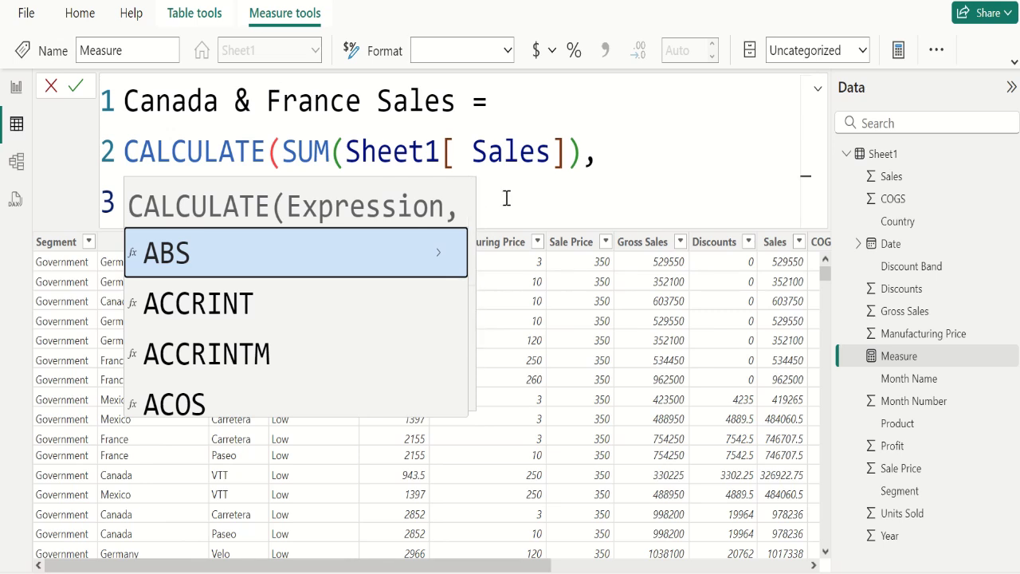
# Add an OR filter whose first condition is Sheet1[Country]="Canada", then start line 4
pyautogui.click(567, 152)
pyautogui.click(251, 196)
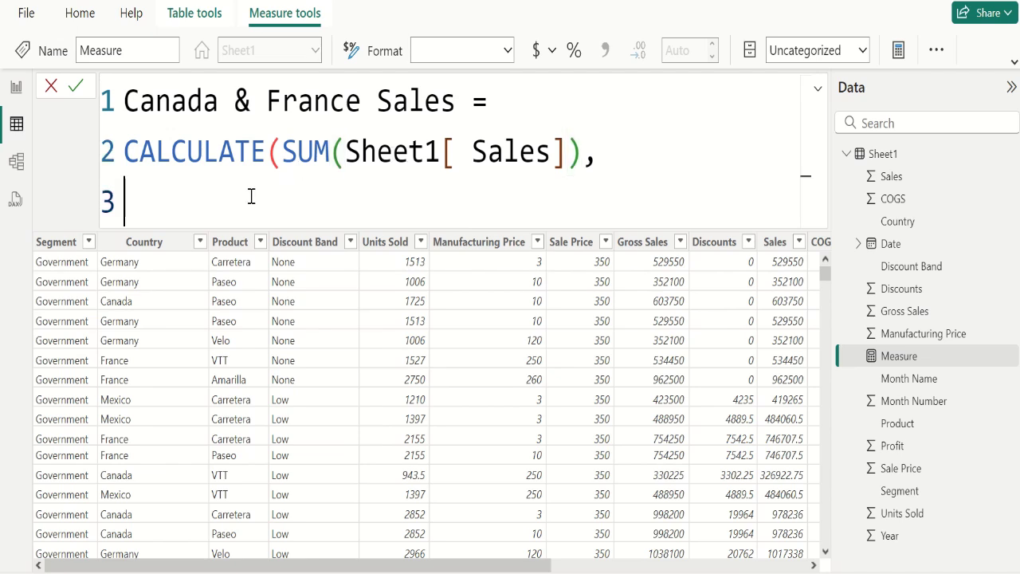
pyautogui.write('OR')
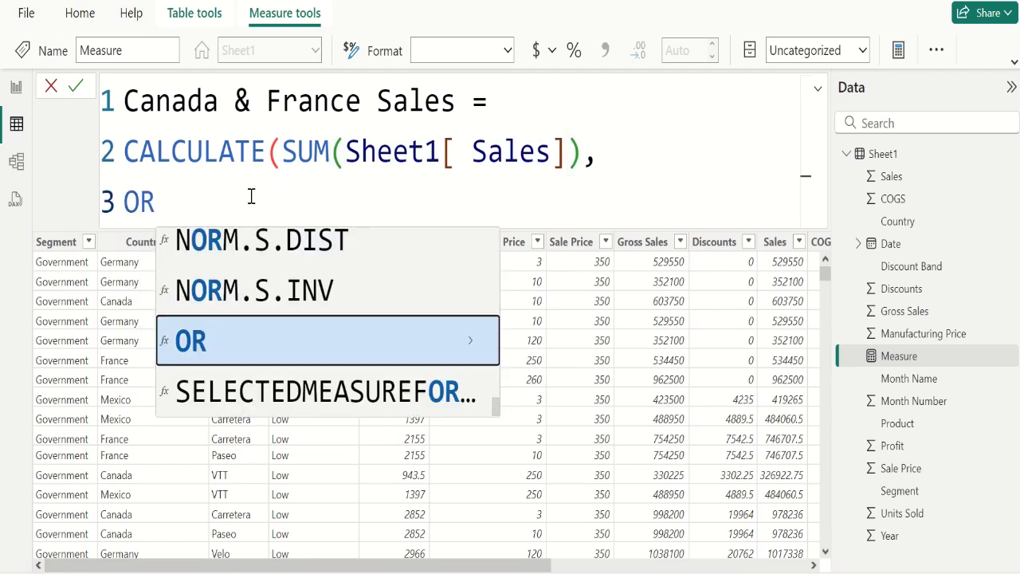
pyautogui.write('(')
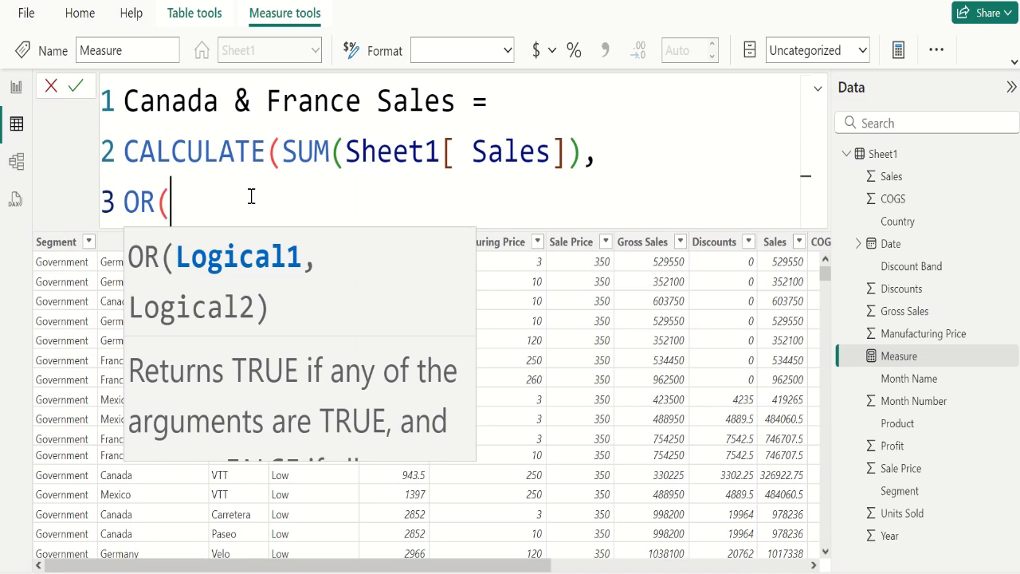
pyautogui.write('count')
pyautogui.press('BackSpace')
pyautogui.press('BackSpace')
pyautogui.press('BackSpace')
pyautogui.press('BackSpace')
pyautogui.press('BackSpace')
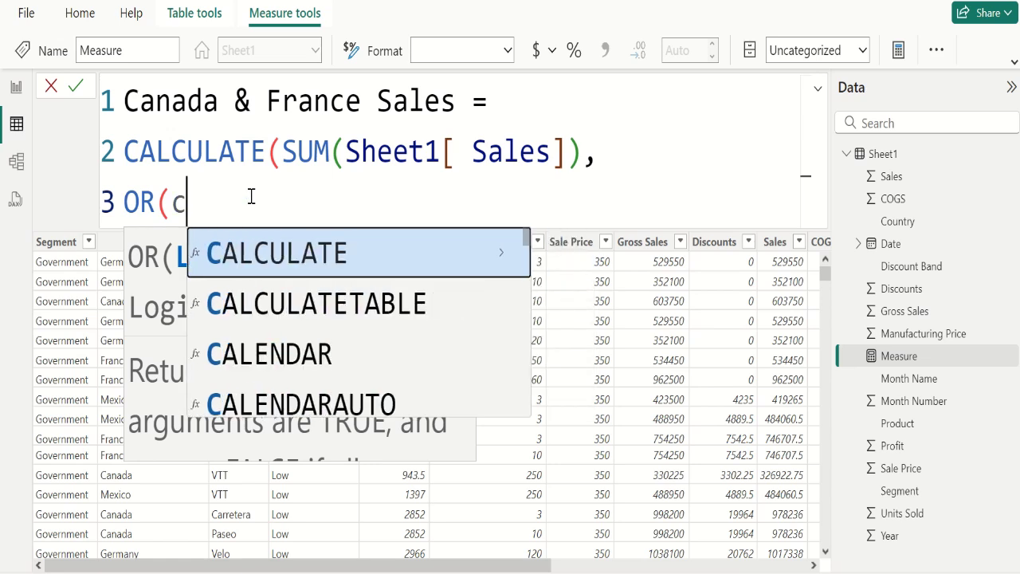
pyautogui.write('shee')
pyautogui.press('Down')
pyautogui.press('Down')
pyautogui.press('Down')
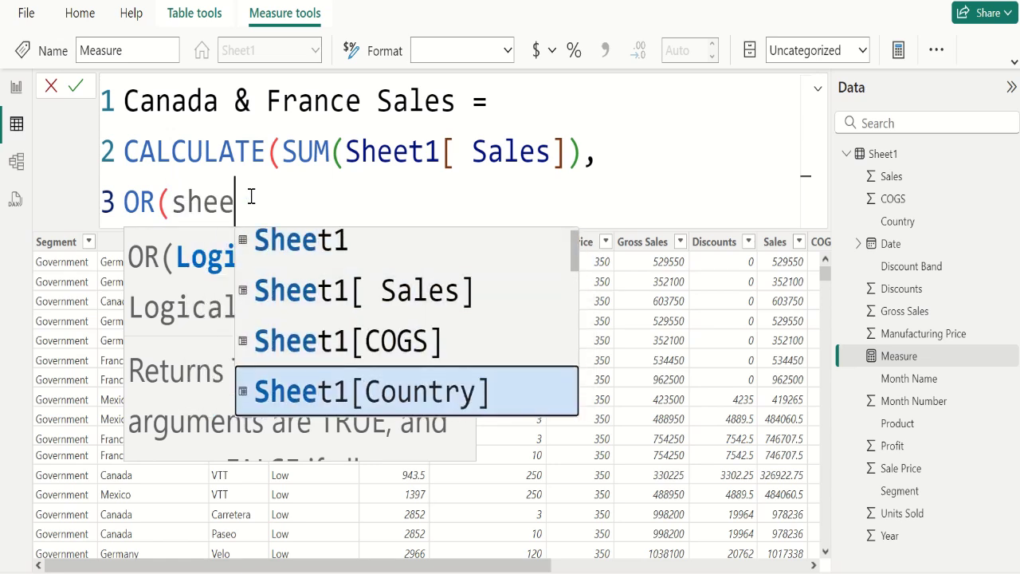
pyautogui.press('Tab')
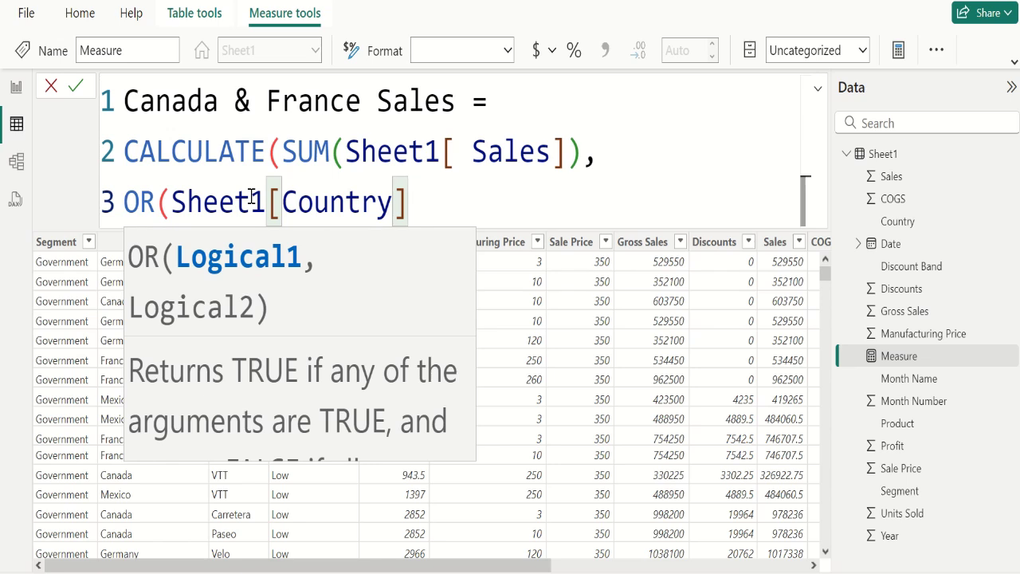
pyautogui.write('=')
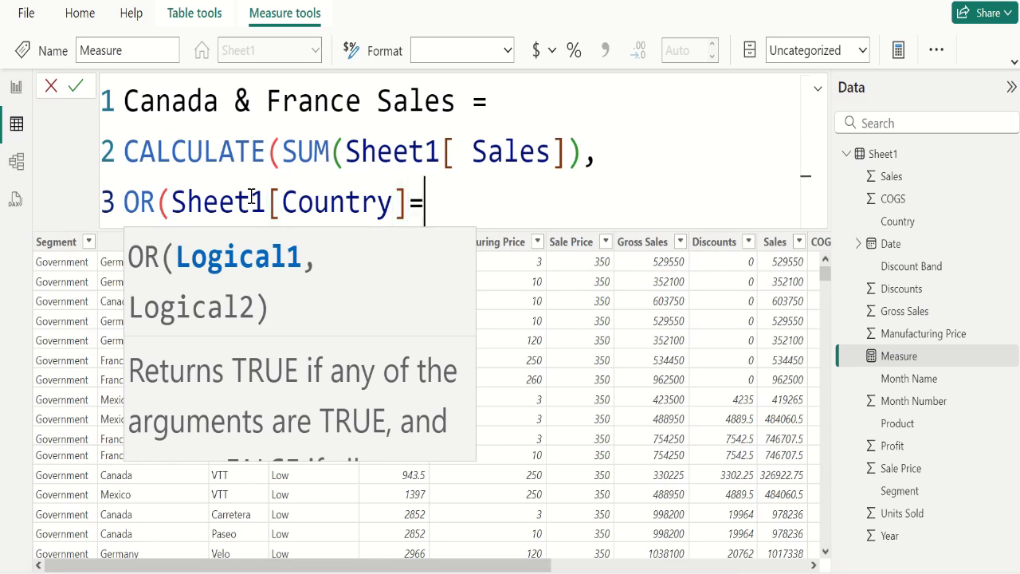
pyautogui.write('""')
pyautogui.write('Canda')
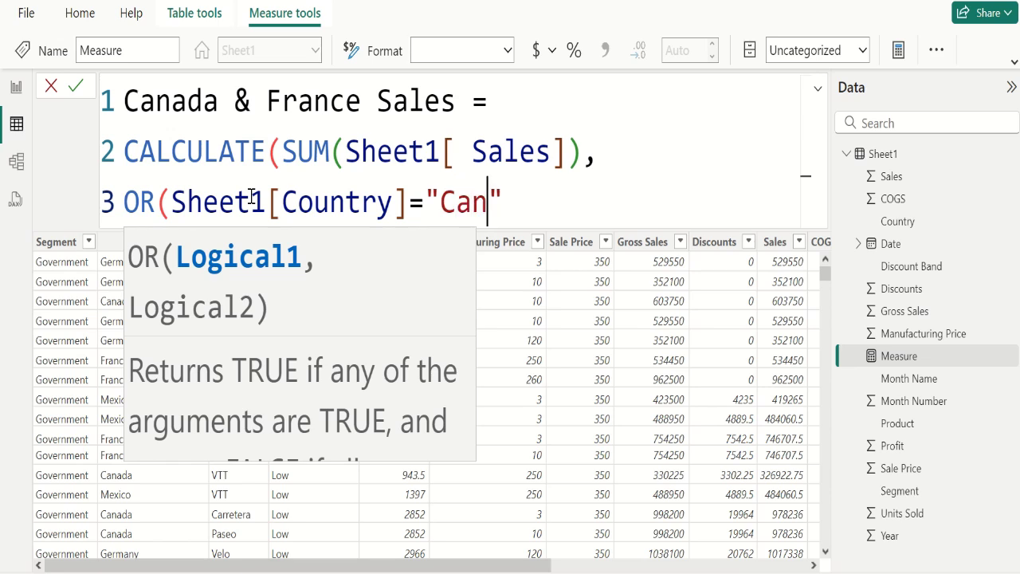
pyautogui.press('BackSpace')
pyautogui.press('BackSpace')
pyautogui.write('ada')
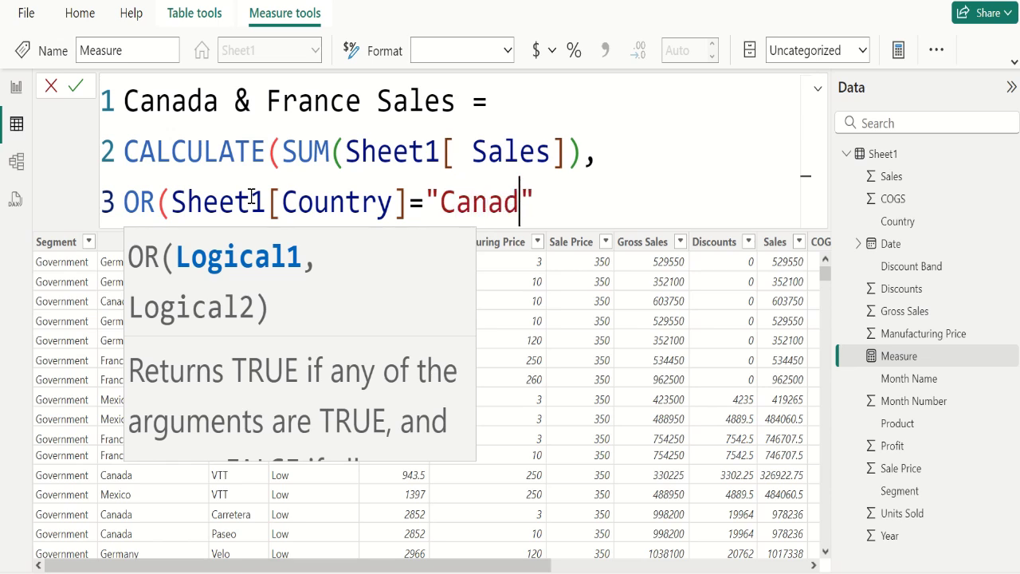
pyautogui.press('Right')
pyautogui.write(',')
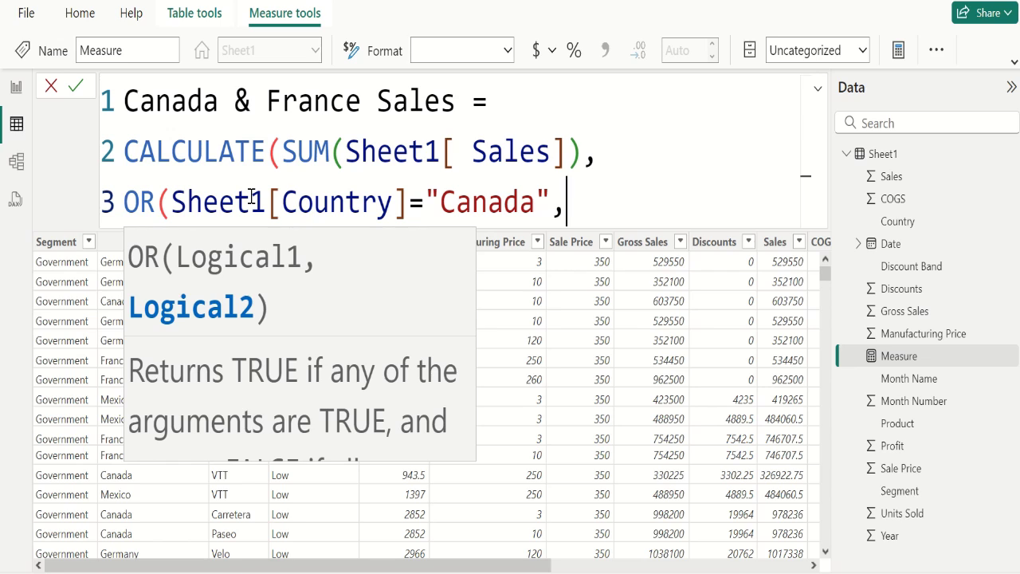
pyautogui.hotkey('shift', 'Return')
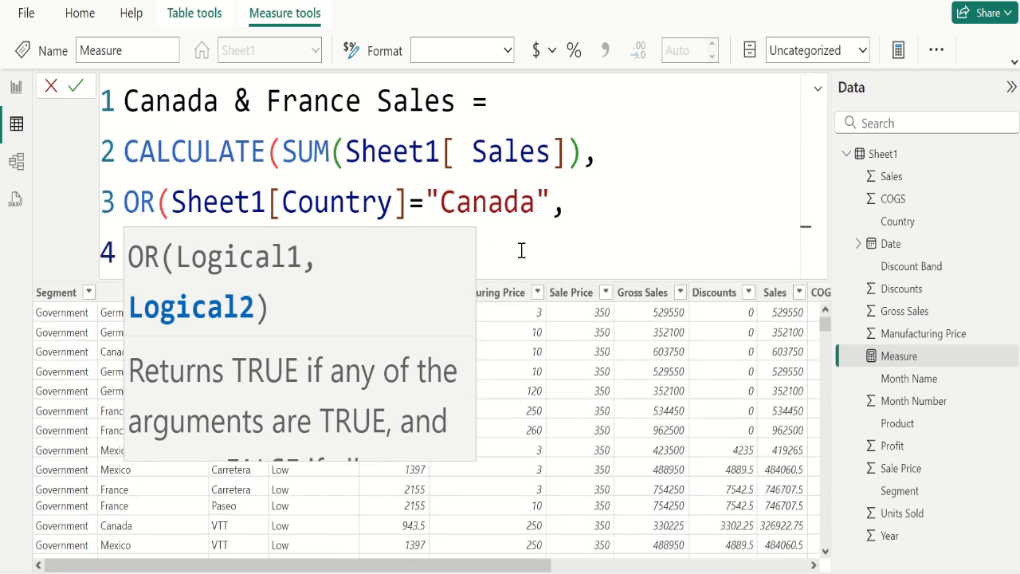
# Add the second condition Sheet1[Country]="France" and close the OR and CALCULATE parentheses
pyautogui.click(457, 205)
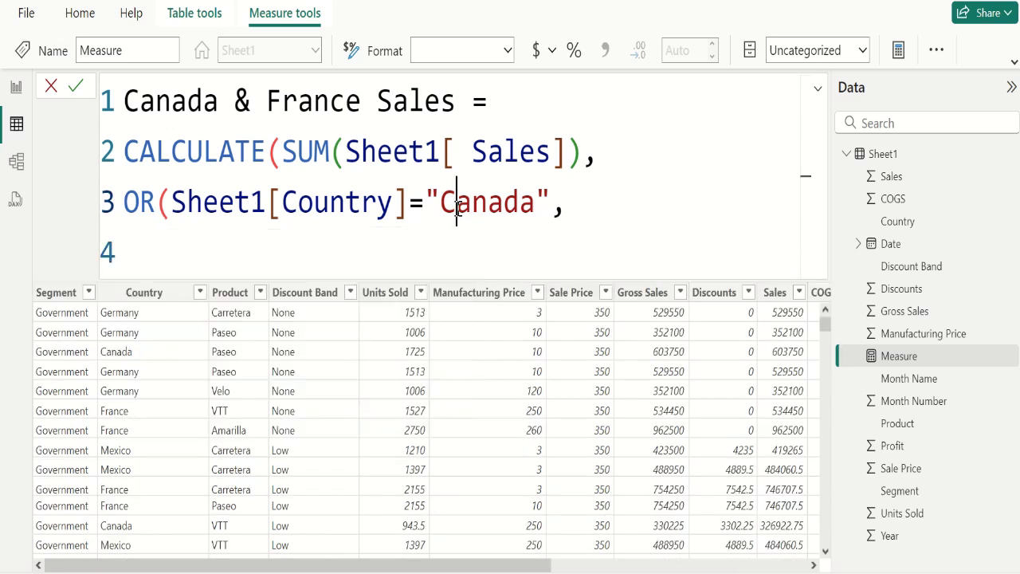
pyautogui.click(295, 242)
pyautogui.write('coun')
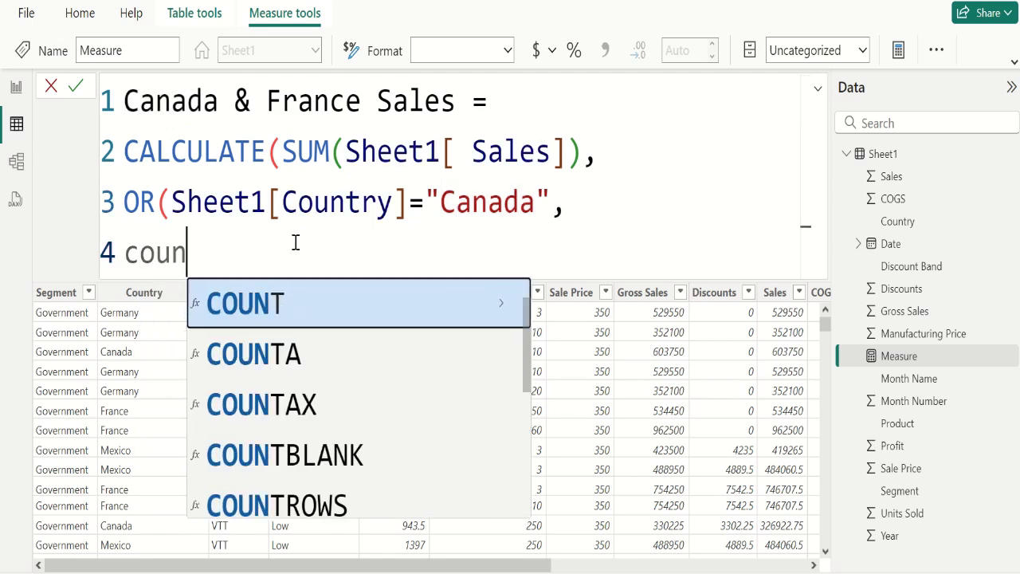
pyautogui.press('BackSpace')
pyautogui.press('BackSpace')
pyautogui.press('BackSpace')
pyautogui.press('BackSpace')
pyautogui.write('shee')
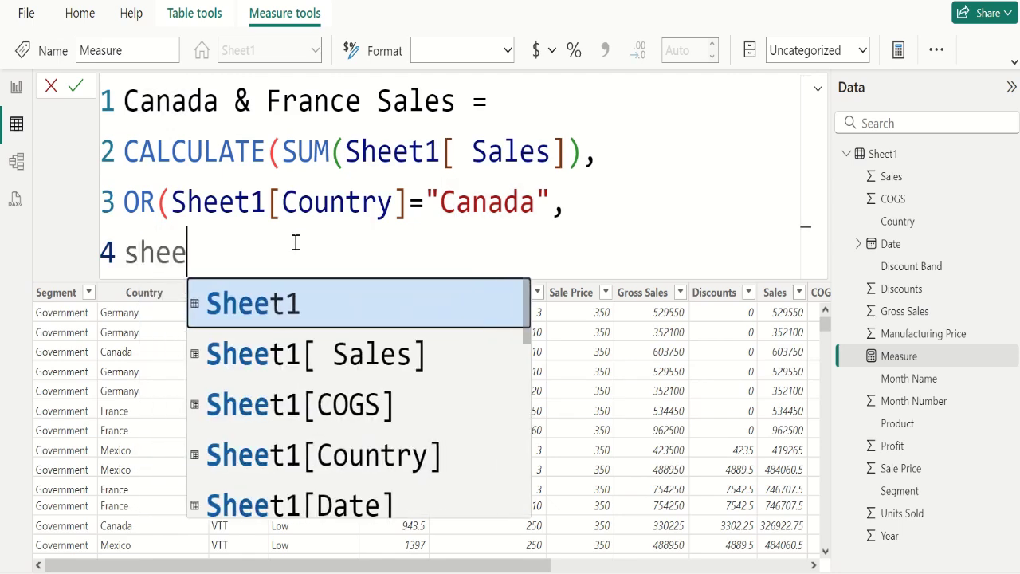
pyautogui.press('Down')
pyautogui.press('Down')
pyautogui.press('Down')
pyautogui.press('Tab')
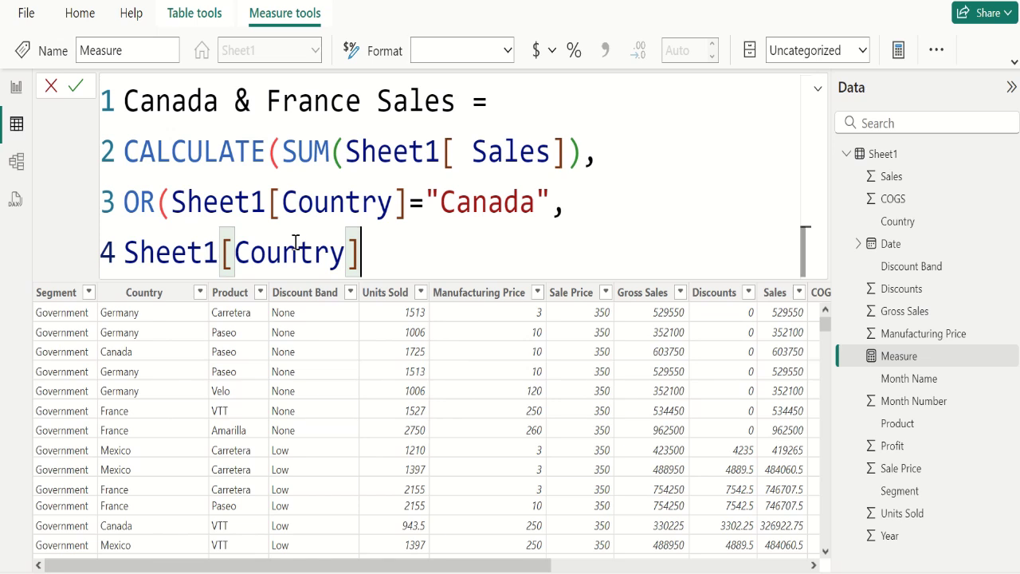
pyautogui.write('="')
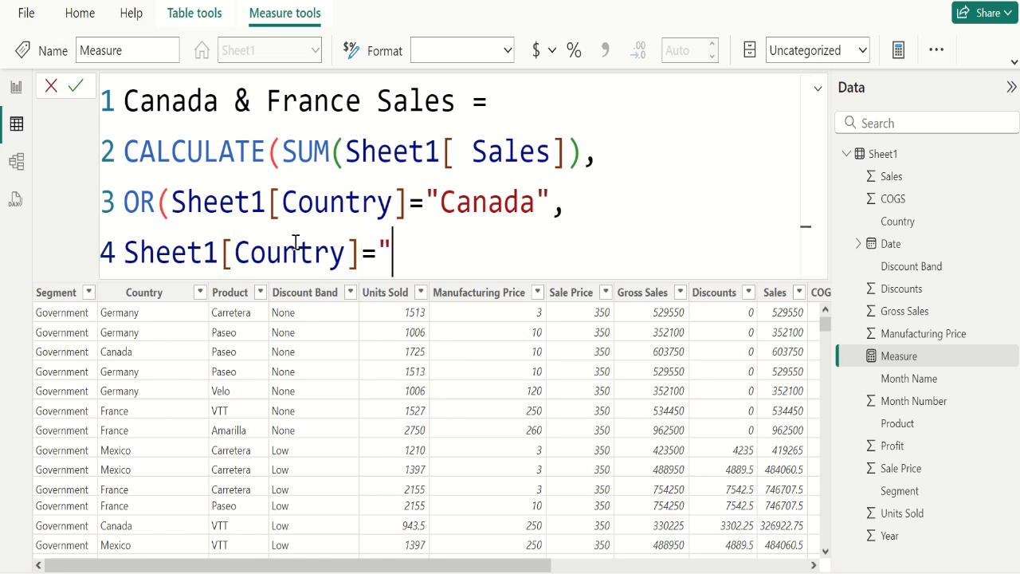
pyautogui.write('Fra')
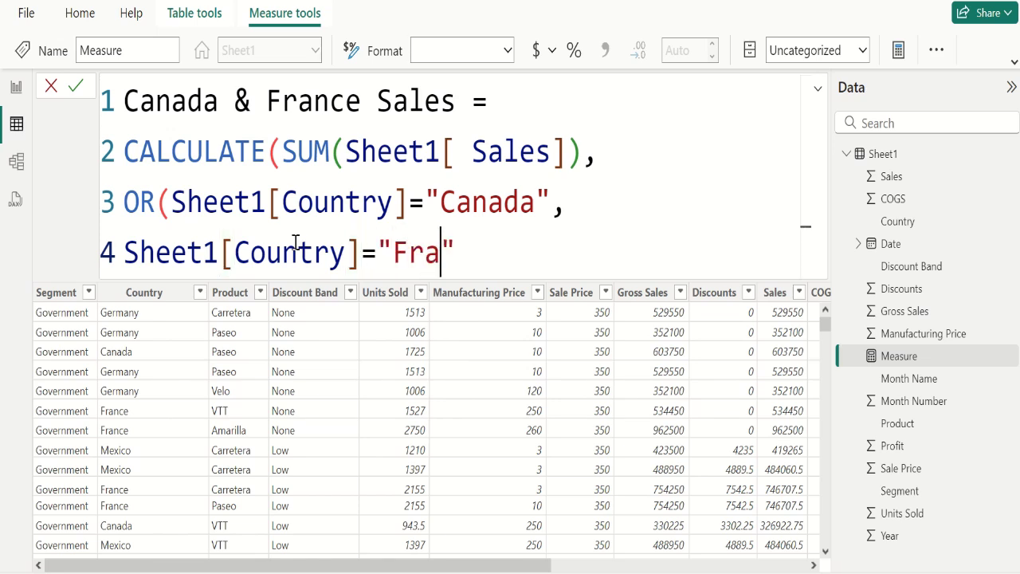
pyautogui.write('nce"')
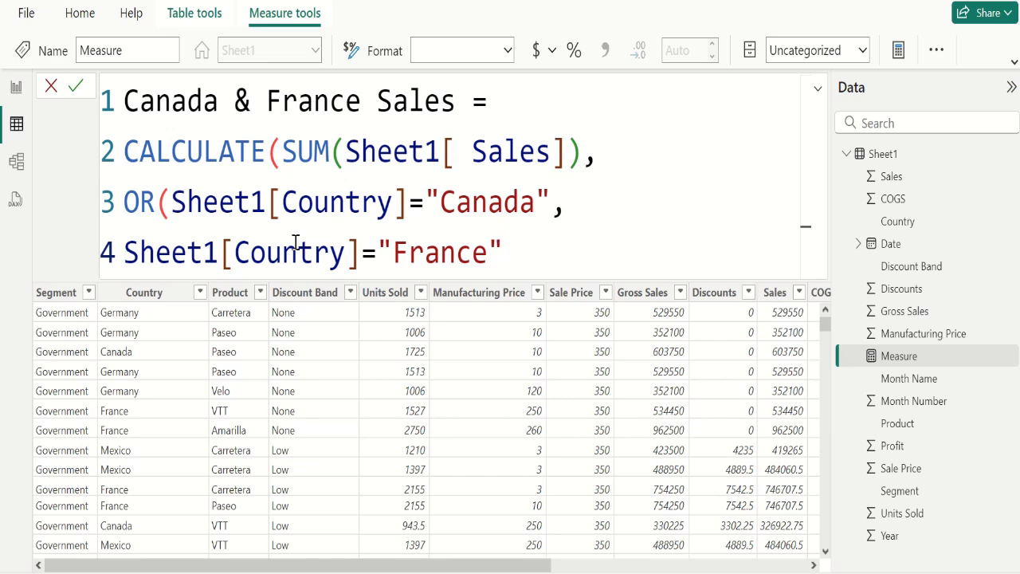
pyautogui.write(')')
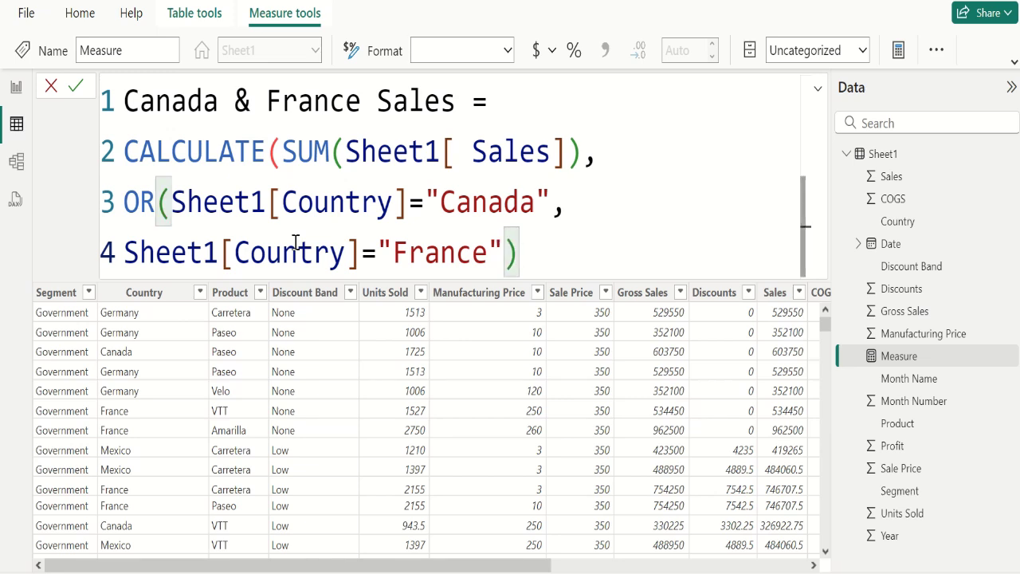
pyautogui.write(')')
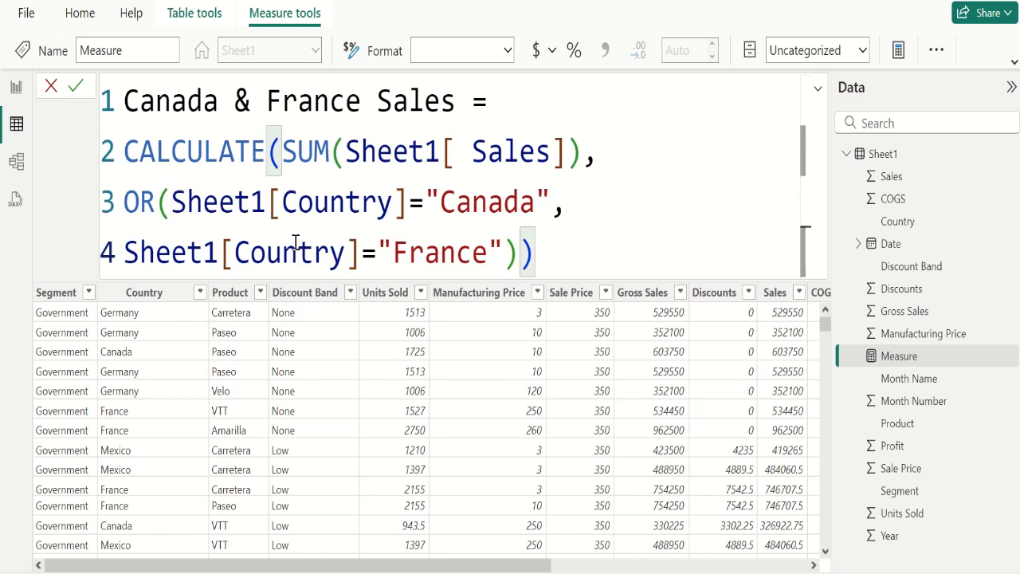
# Commit the measure and add it to the report page as a Card showing 49.24M
pyautogui.click(76, 89)
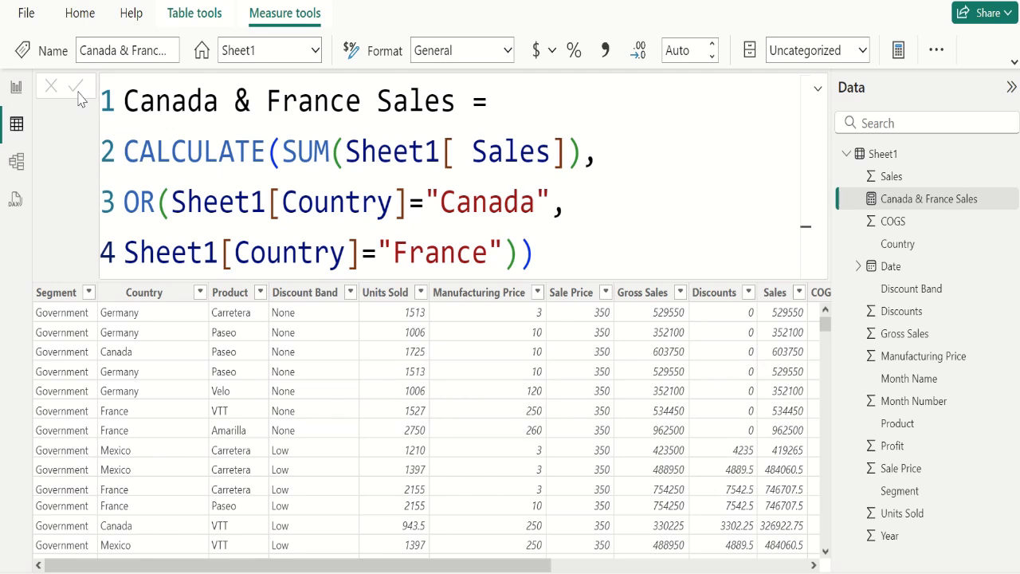
pyautogui.click(16, 88)
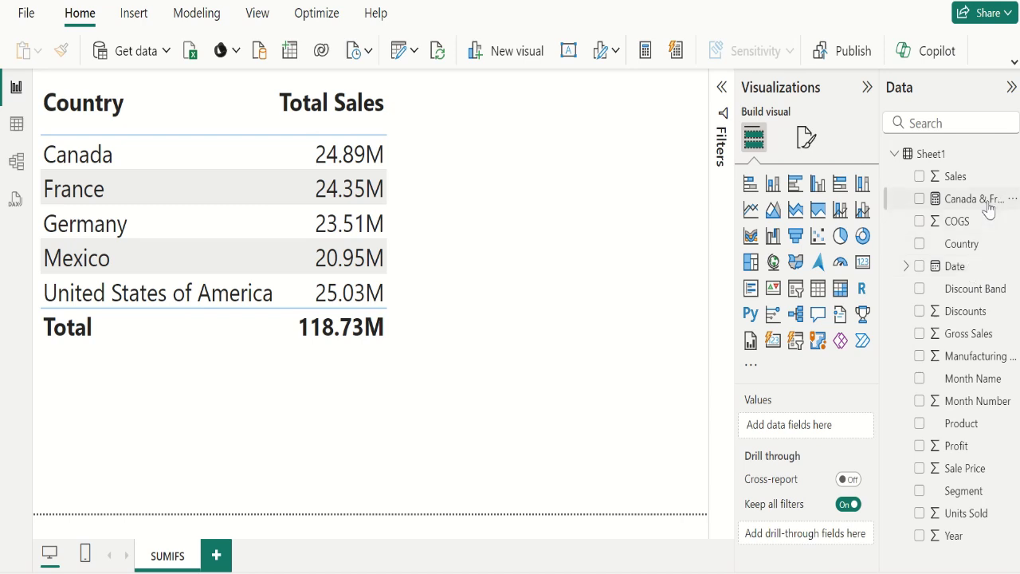
pyautogui.moveTo(988, 208); pyautogui.dragTo(827, 435)
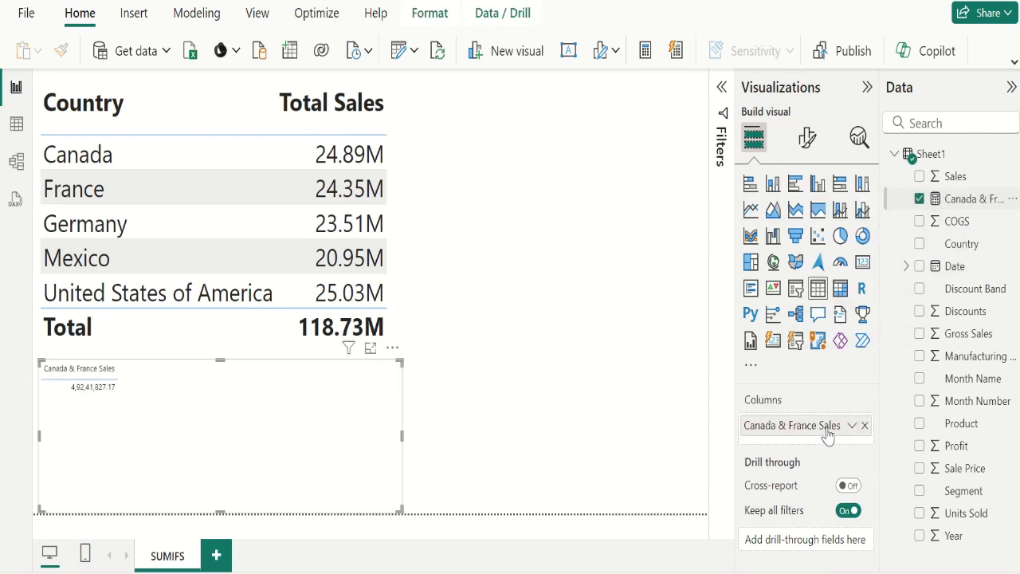
pyautogui.click(863, 269)
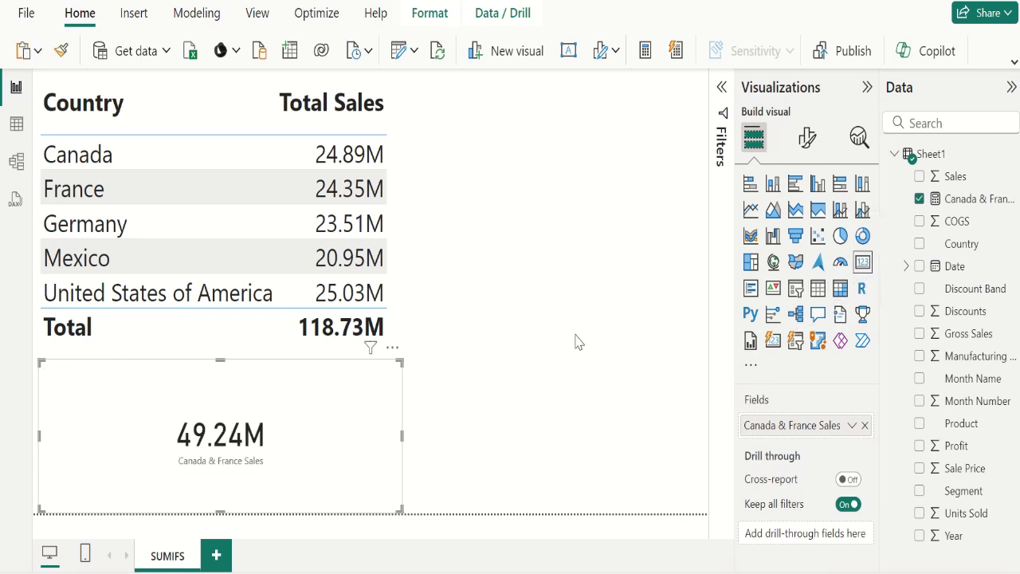
# Narrow the card and move it up beside the Country–Total Sales table
pyautogui.scroll(-3, 308, 444)
pyautogui.scroll(2, 307, 444)
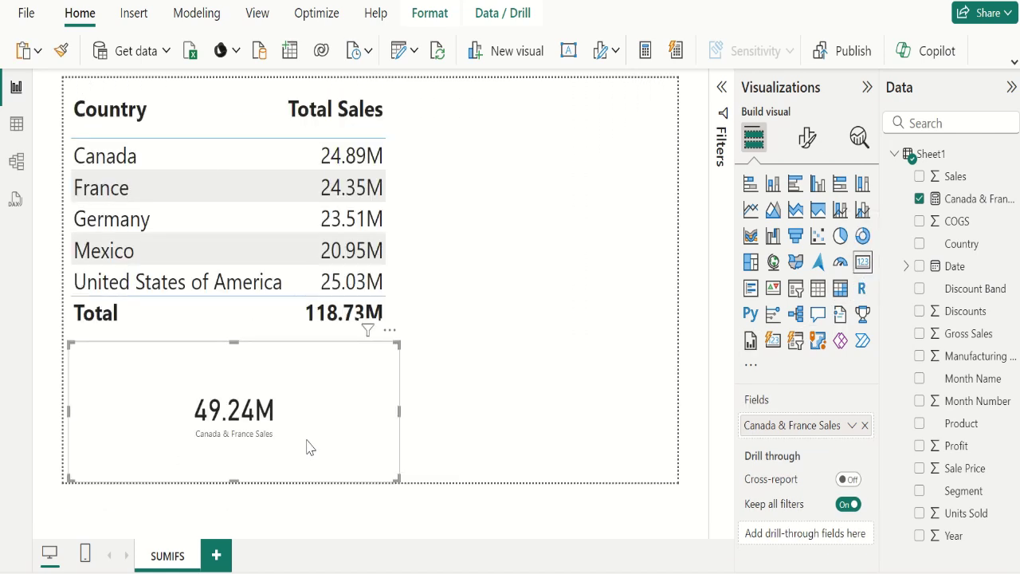
pyautogui.moveTo(69, 410); pyautogui.dragTo(253, 410)
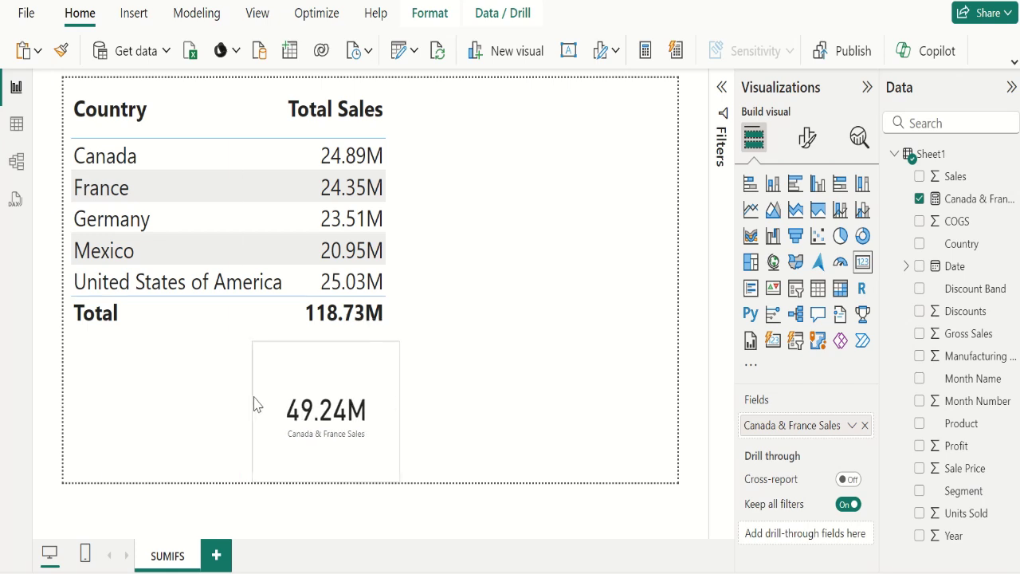
pyautogui.moveTo(344, 428); pyautogui.dragTo(572, 232)
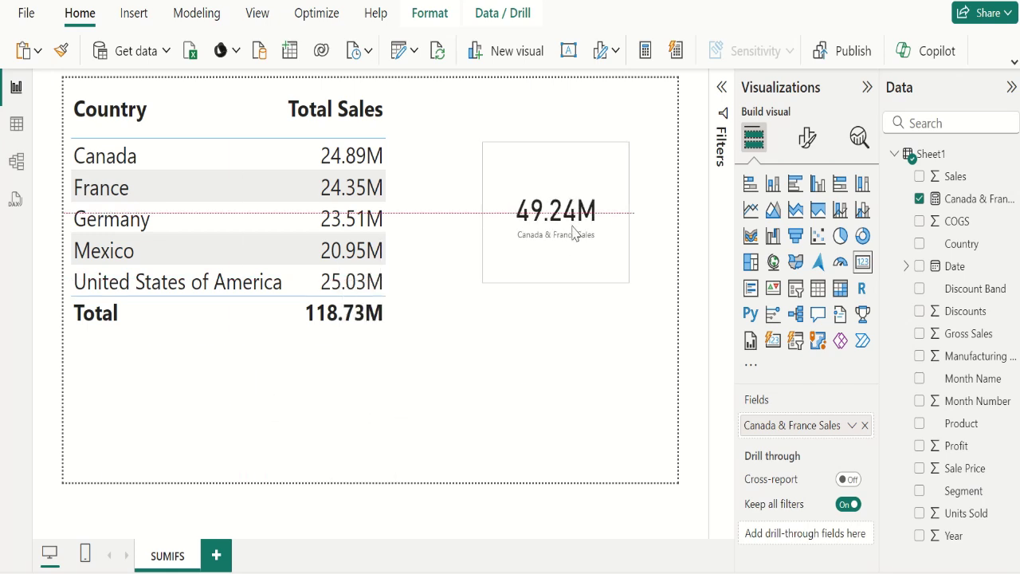
pyautogui.click(547, 287)
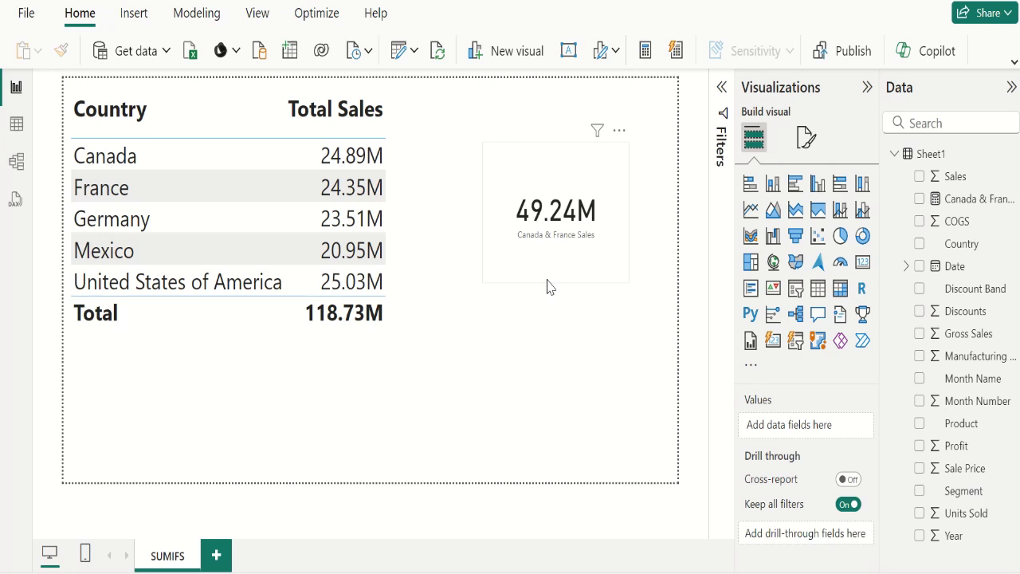
# In Calculator, compute 24.89 + 24.35 = 49.24 and move the window beside the card
pyautogui.press('XF86Calculator')
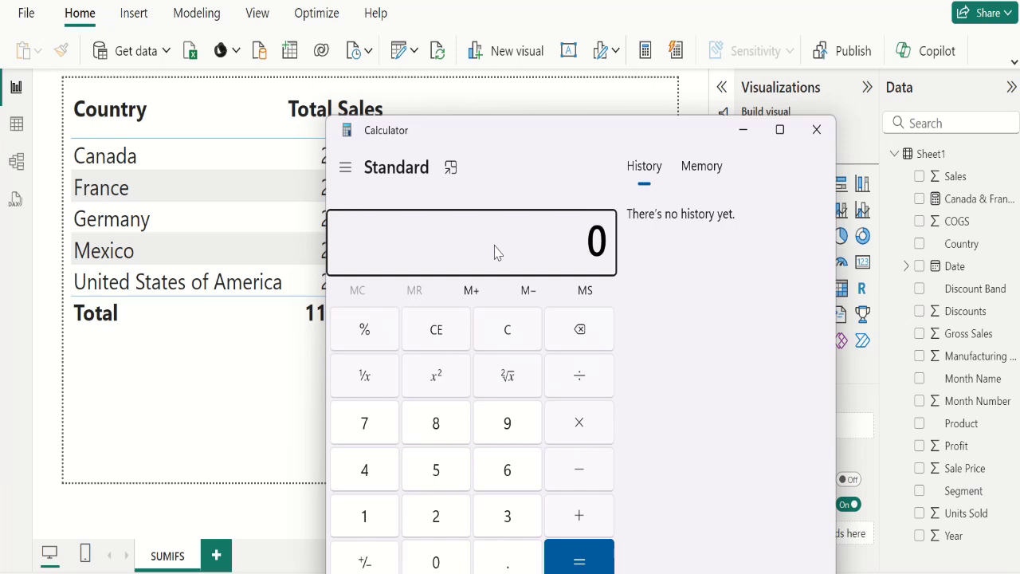
pyautogui.write('24')
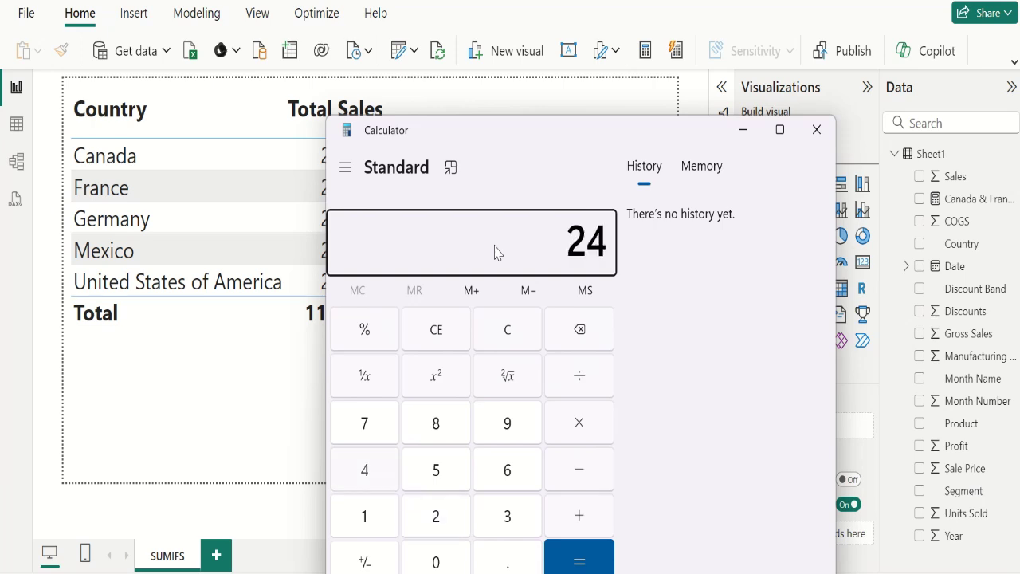
pyautogui.write('.89')
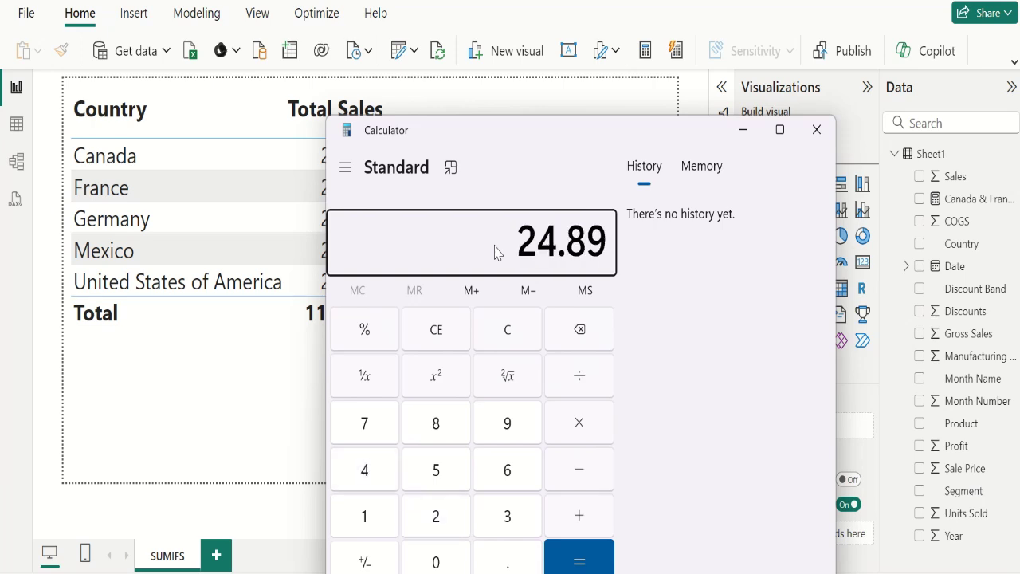
pyautogui.press('+')
pyautogui.write('24.')
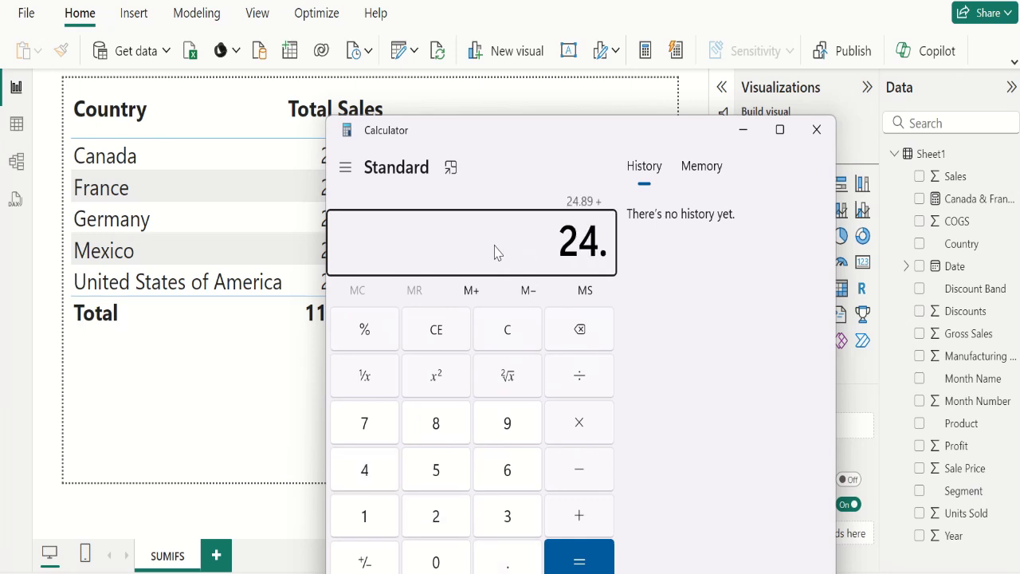
pyautogui.write('35')
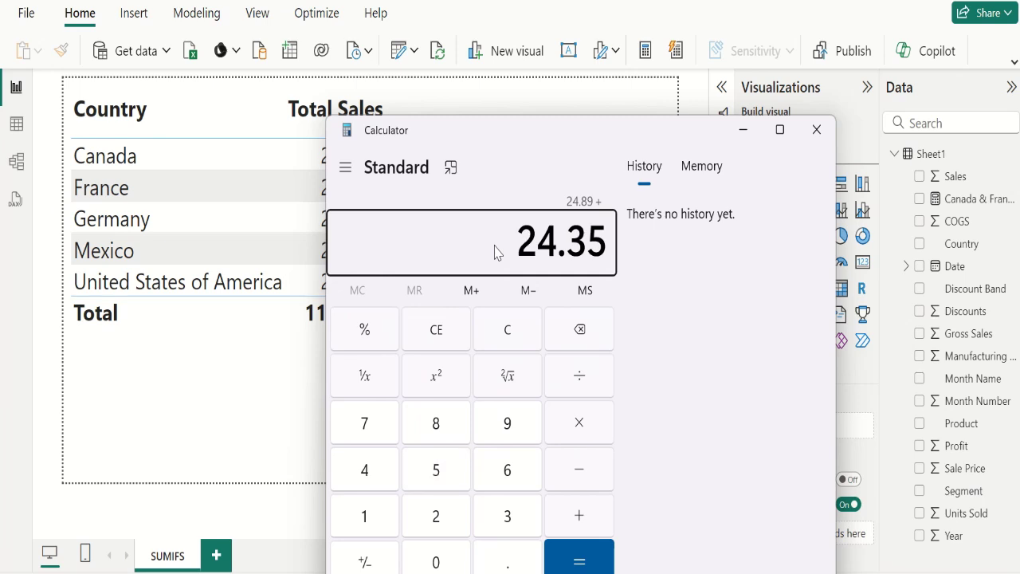
pyautogui.press('Return')
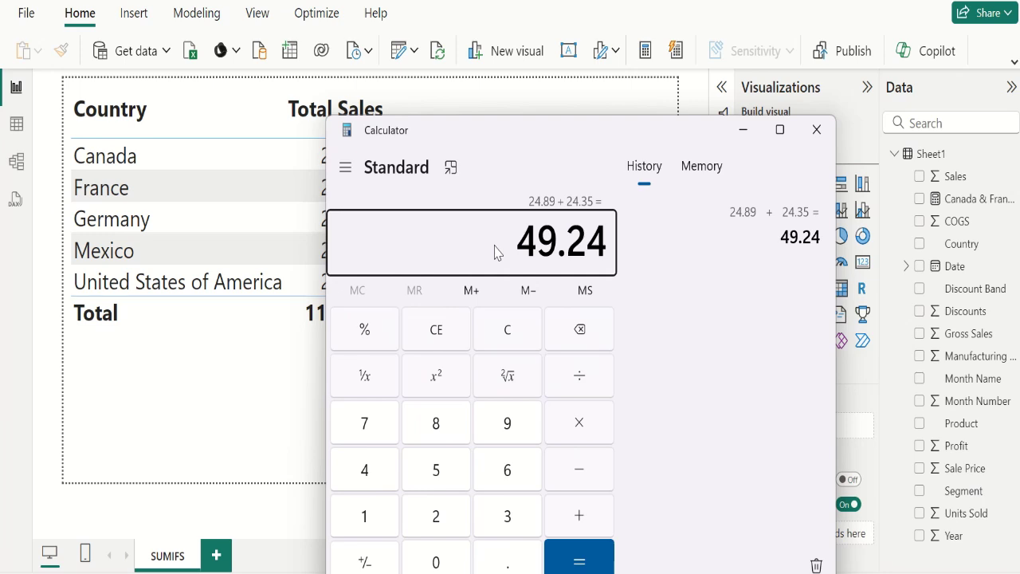
pyautogui.moveTo(658, 142); pyautogui.dragTo(491, 302)
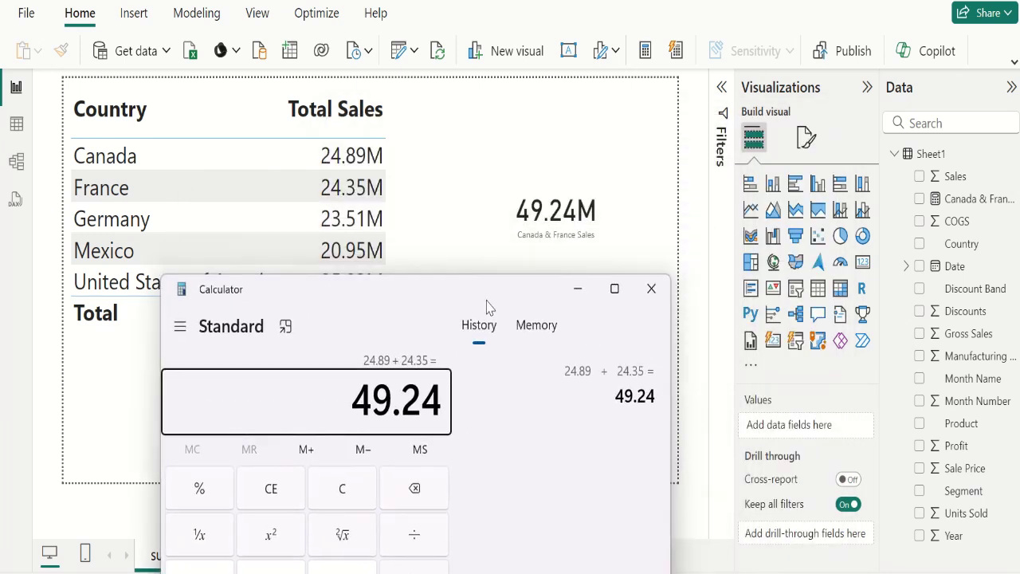
# Close Calculator to reveal the report with the 49.24M card
pyautogui.click(645, 298)
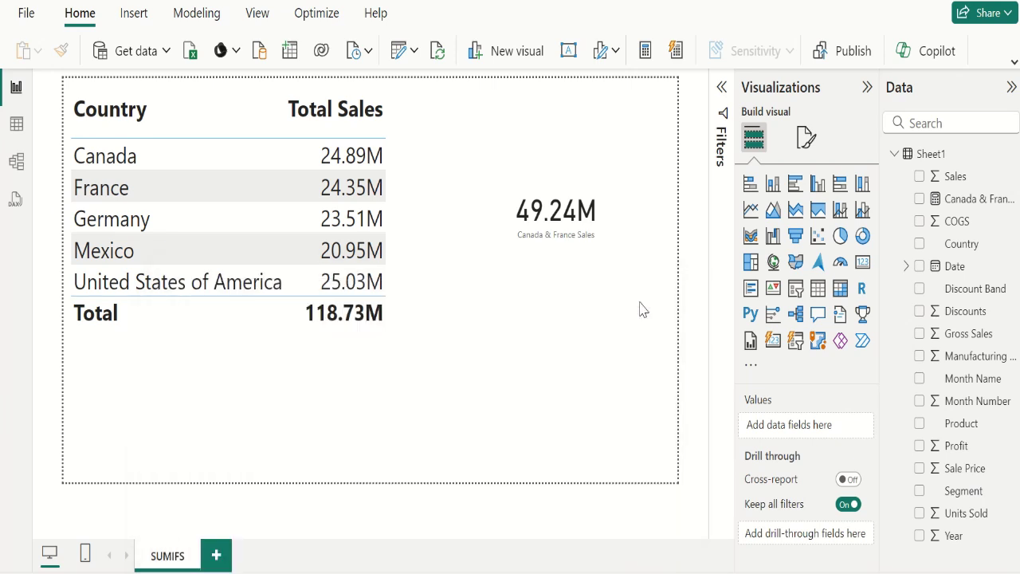